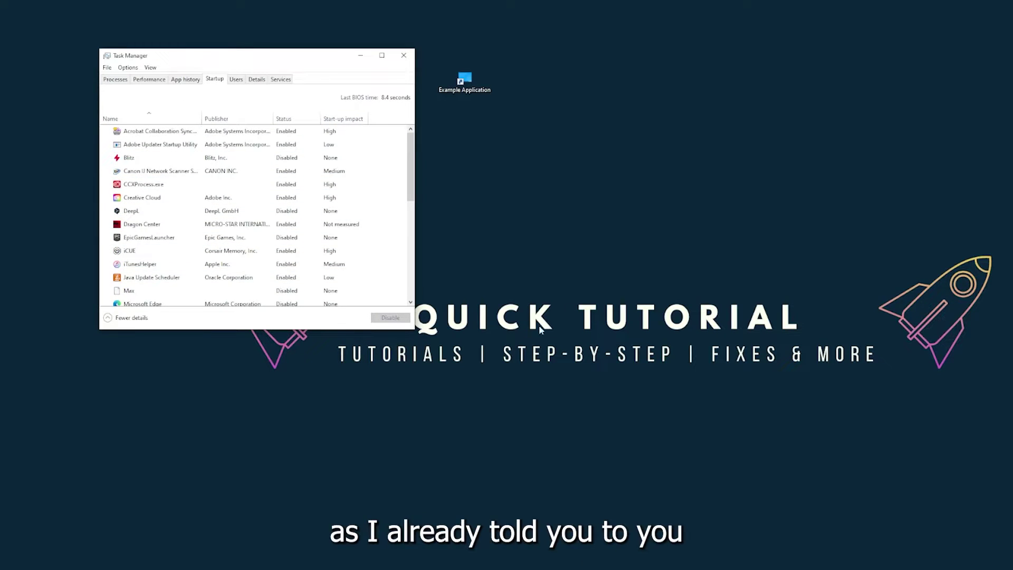
Step: Open Task Manager from the taskbar, maximize it, and bring up actions for Acrobat Collaboration Sync
right_click(396, 560)
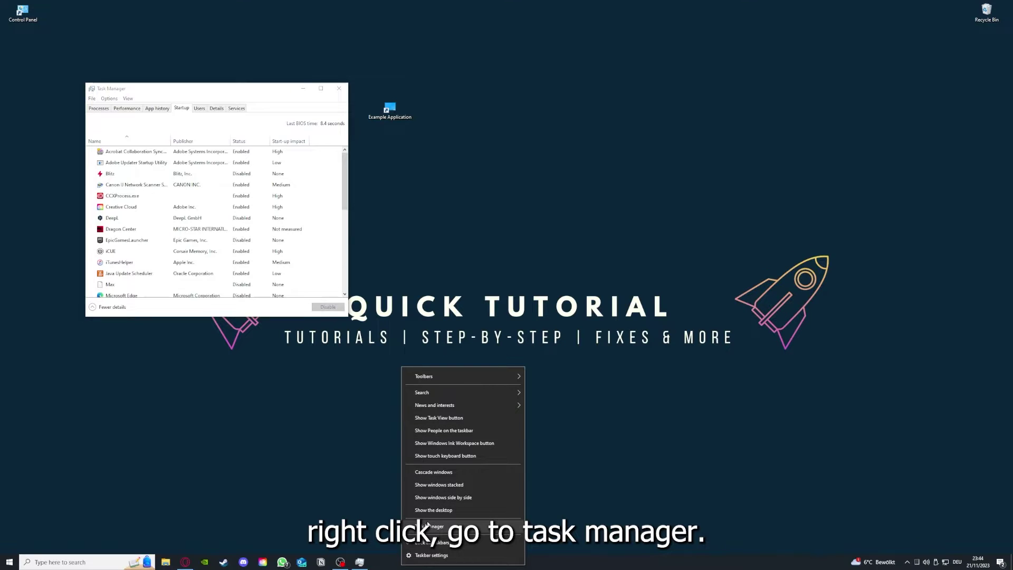
click(427, 525)
click(320, 88)
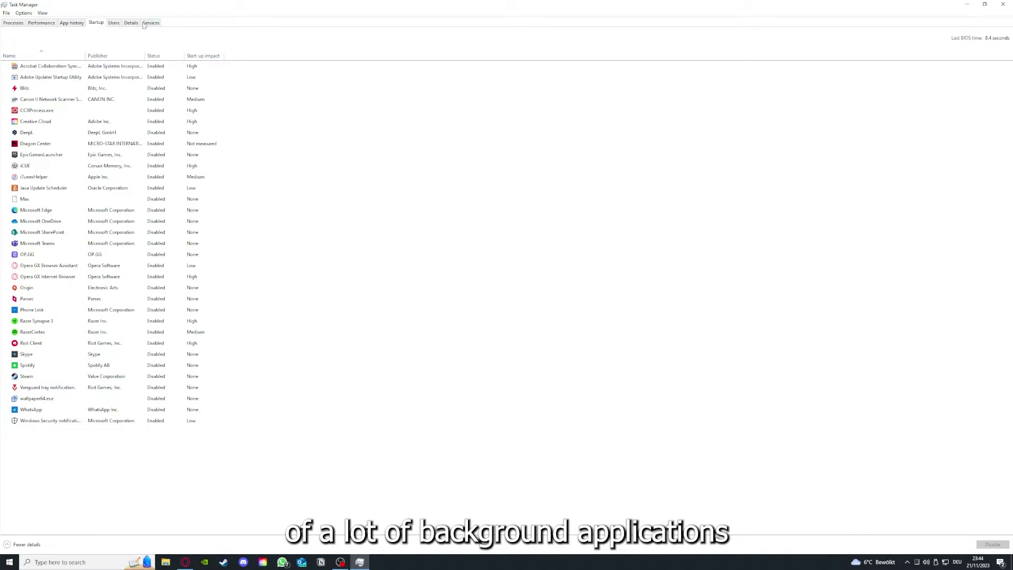
right_click(165, 67)
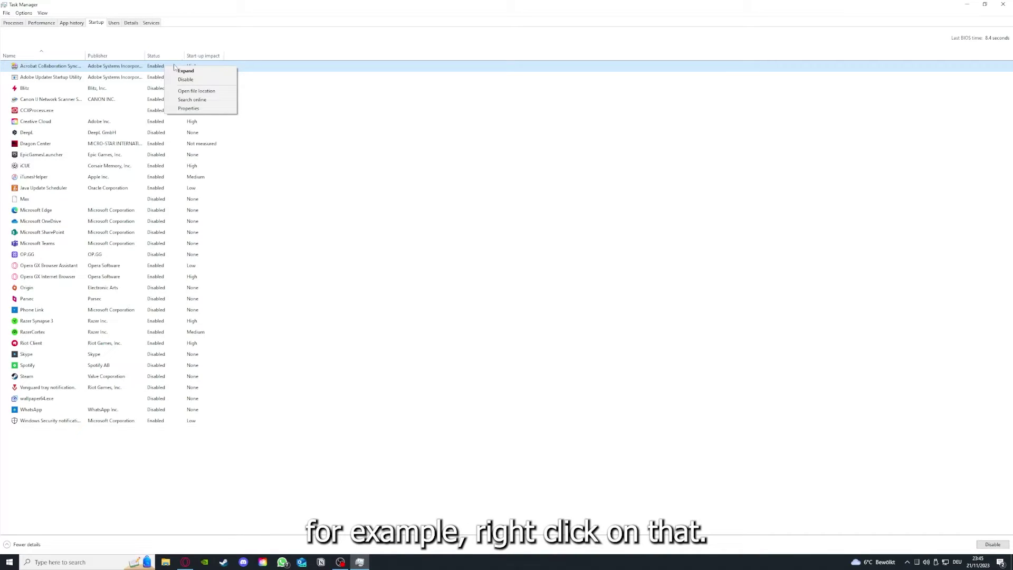
Step: Review the OneDrive, Acrobat, SharePoint, Phone Link and iTunesHelper startup entries without disabling, then close Task Manager
click(353, 110)
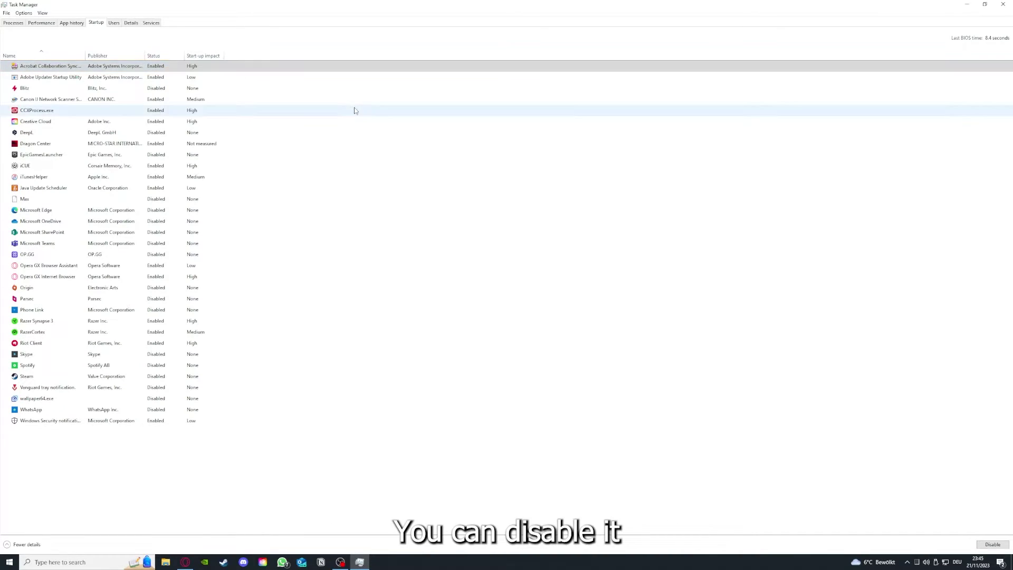
click(529, 221)
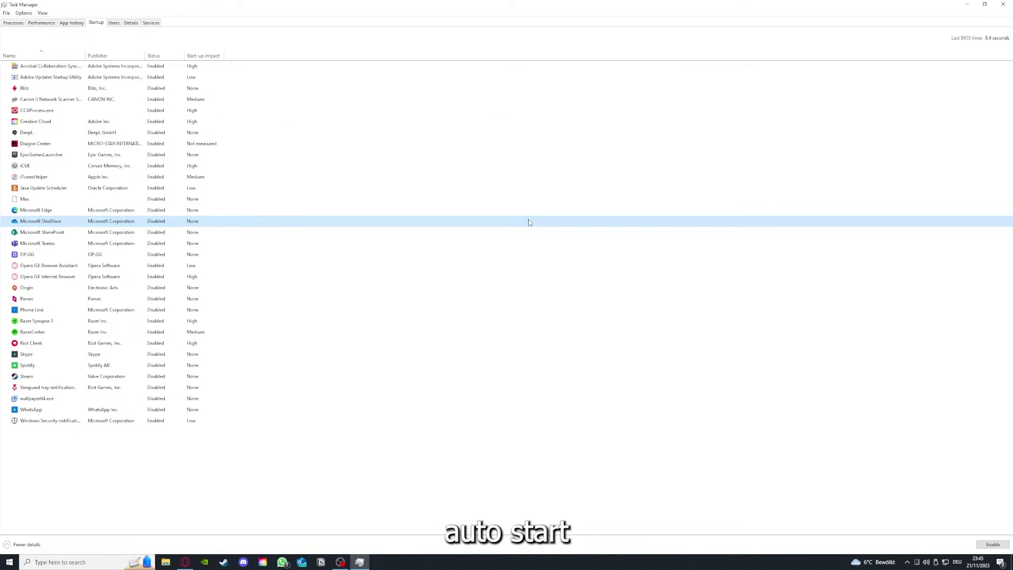
click(62, 67)
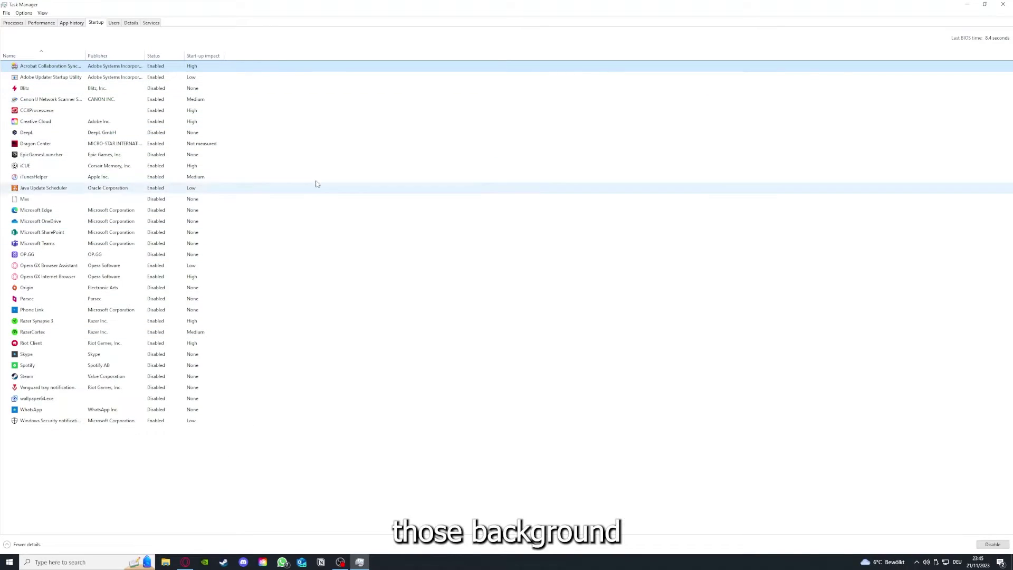
right_click(293, 232)
click(283, 311)
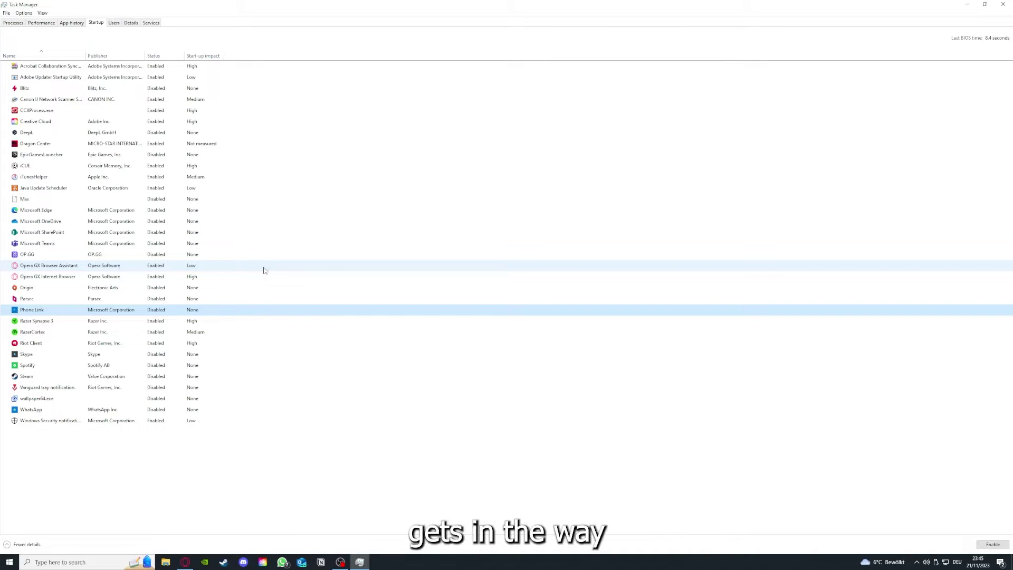
click(221, 180)
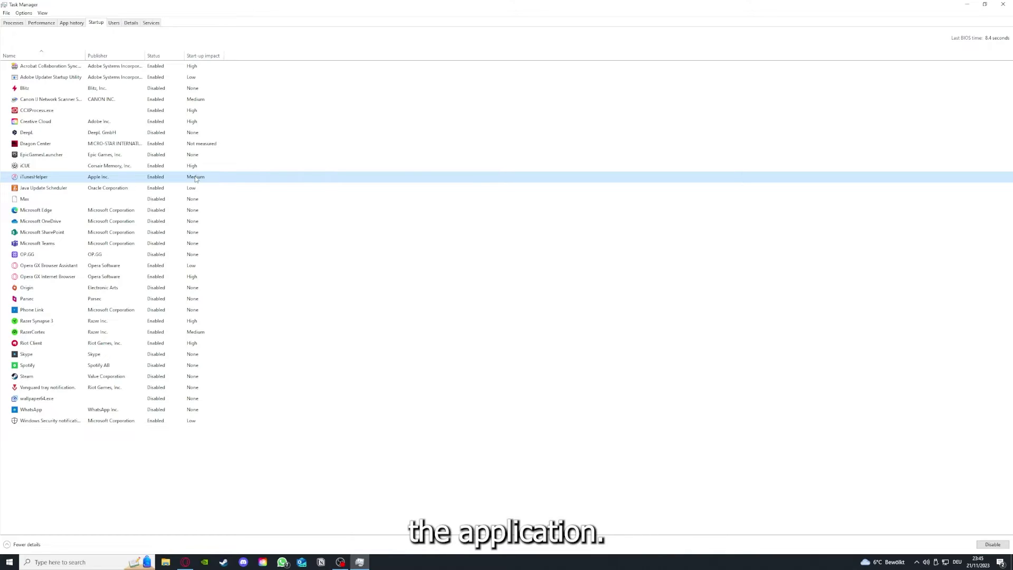
key(alt+F4)
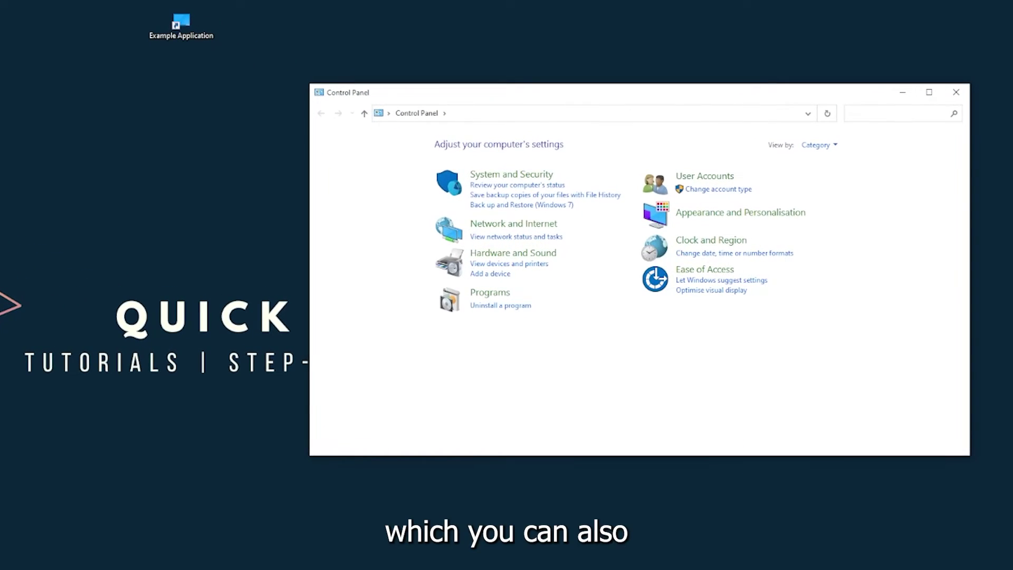
Step: Go to Control Panel's Programs and Features list and select Overwolf
key(super+s)
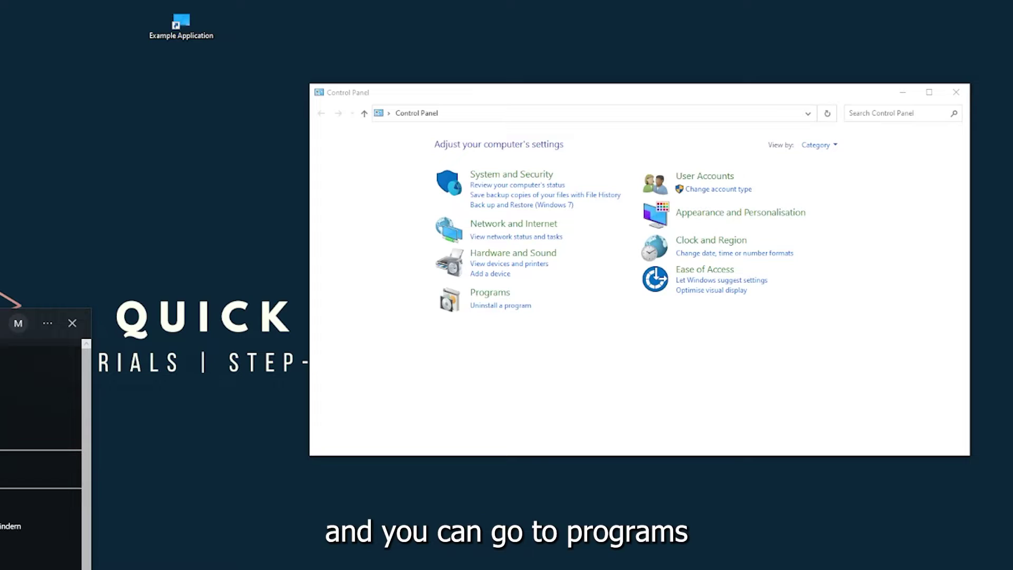
click(495, 293)
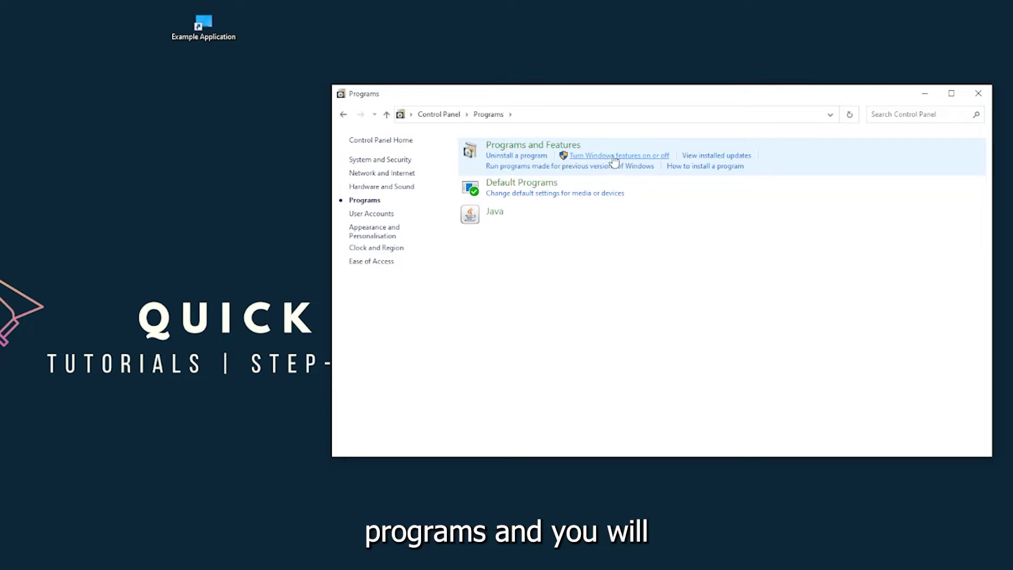
click(548, 153)
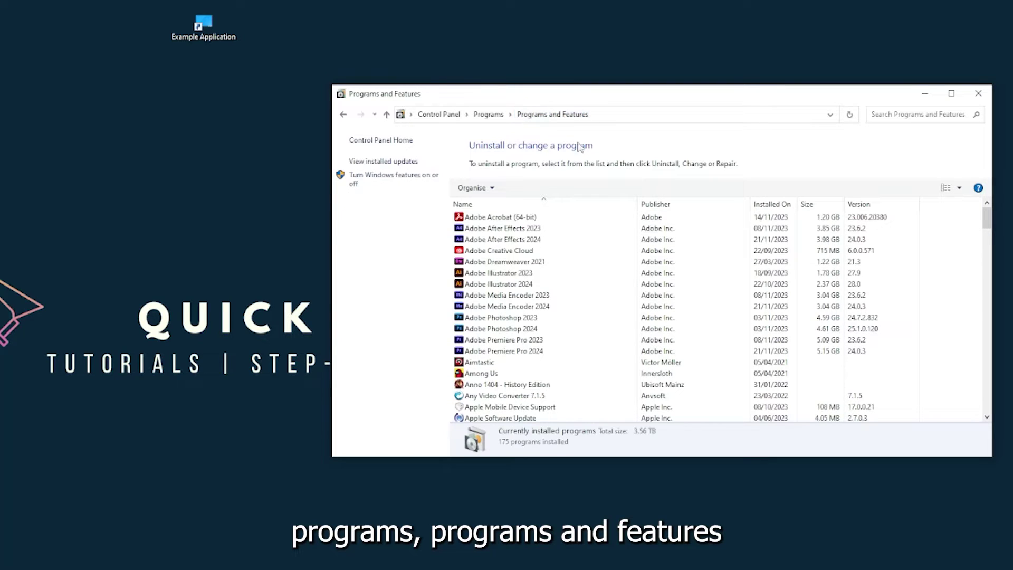
scroll(555, 218, down, 3)
scroll(555, 218, down, 20)
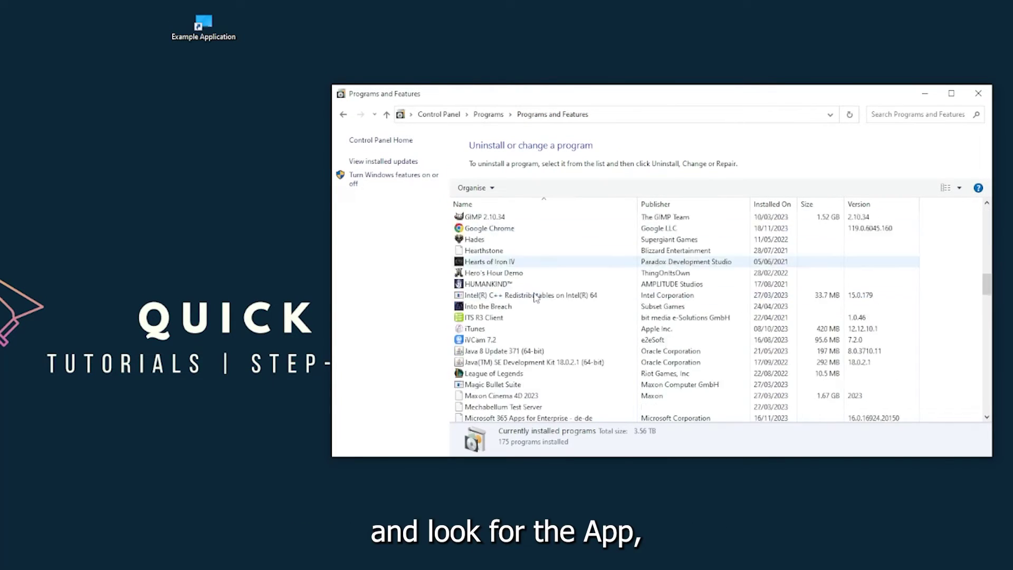
scroll(535, 298, down, 20)
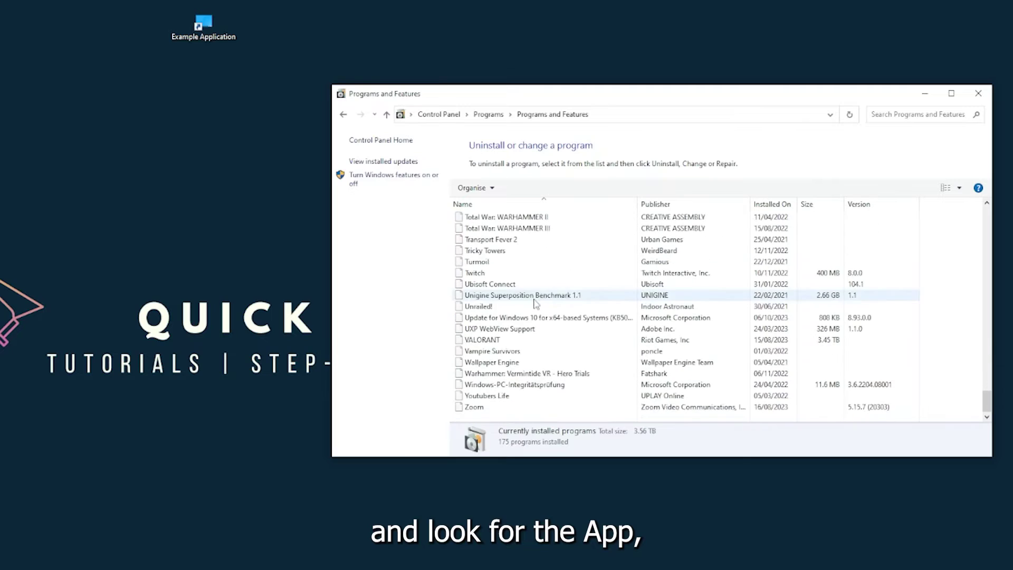
scroll(503, 352, up, 15)
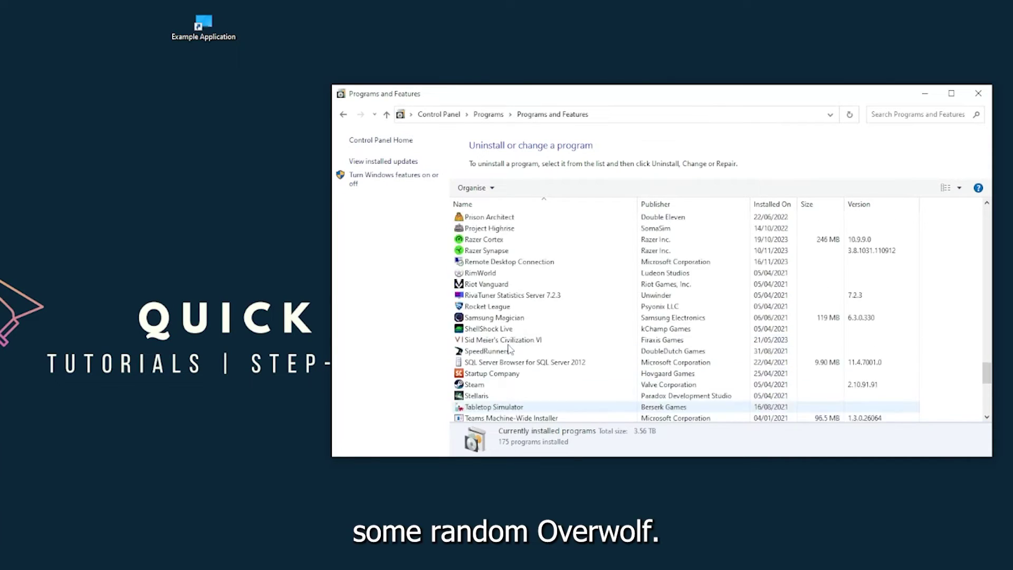
scroll(490, 346, up, 2)
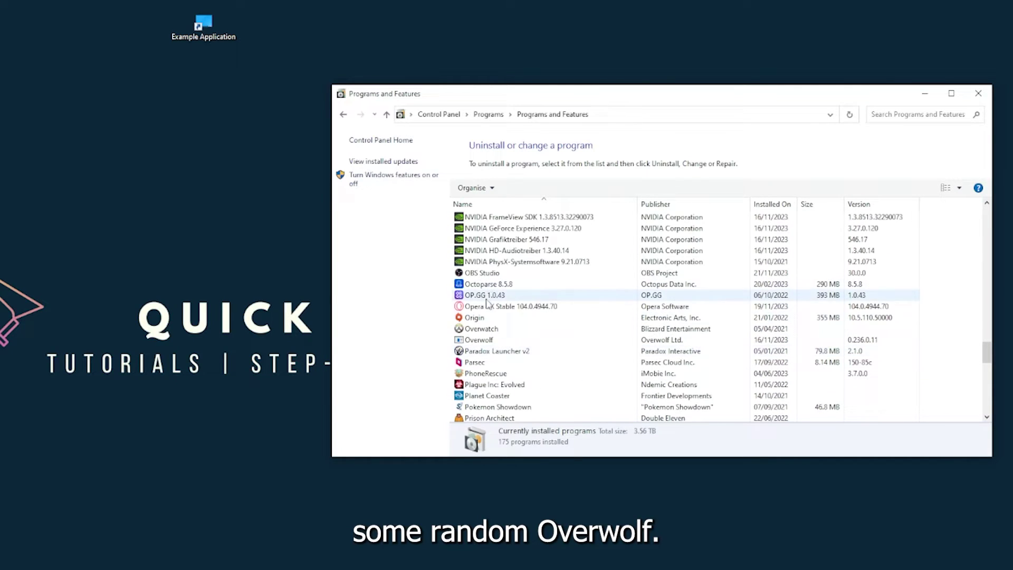
click(488, 340)
Step: Uninstall Overwolf and answer Yes to remove it from the list after the error
right_click(486, 343)
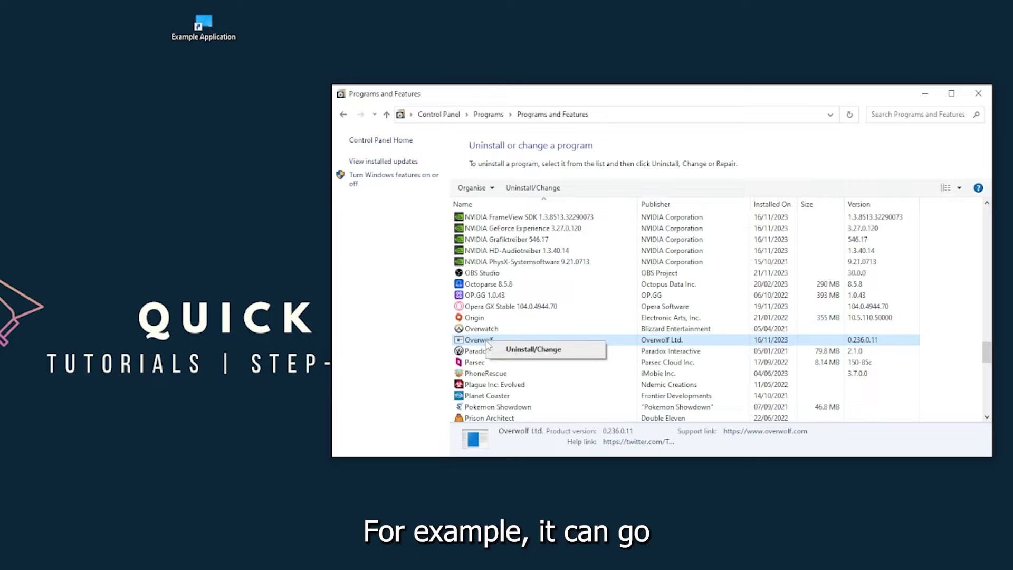
click(533, 350)
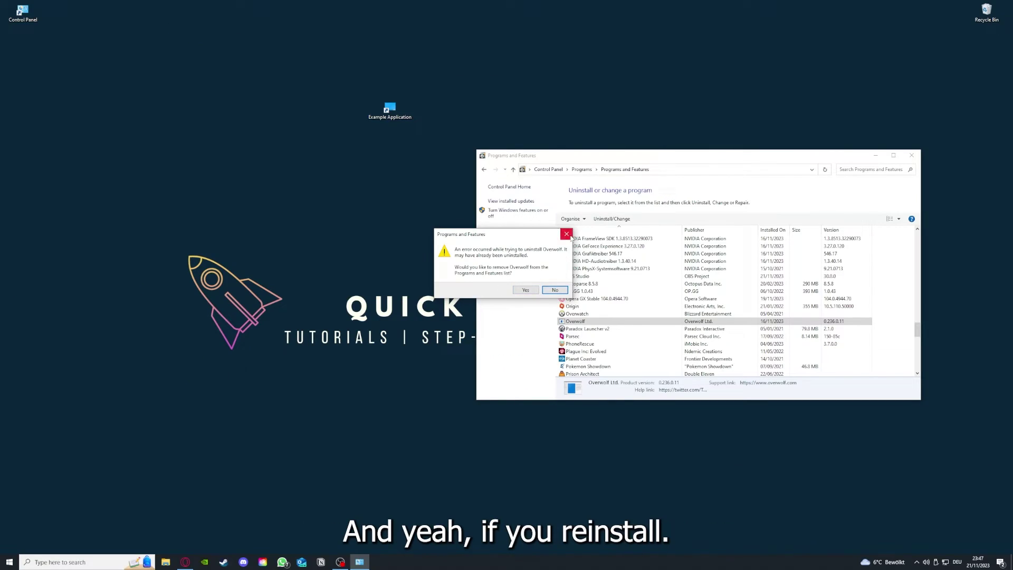
click(568, 235)
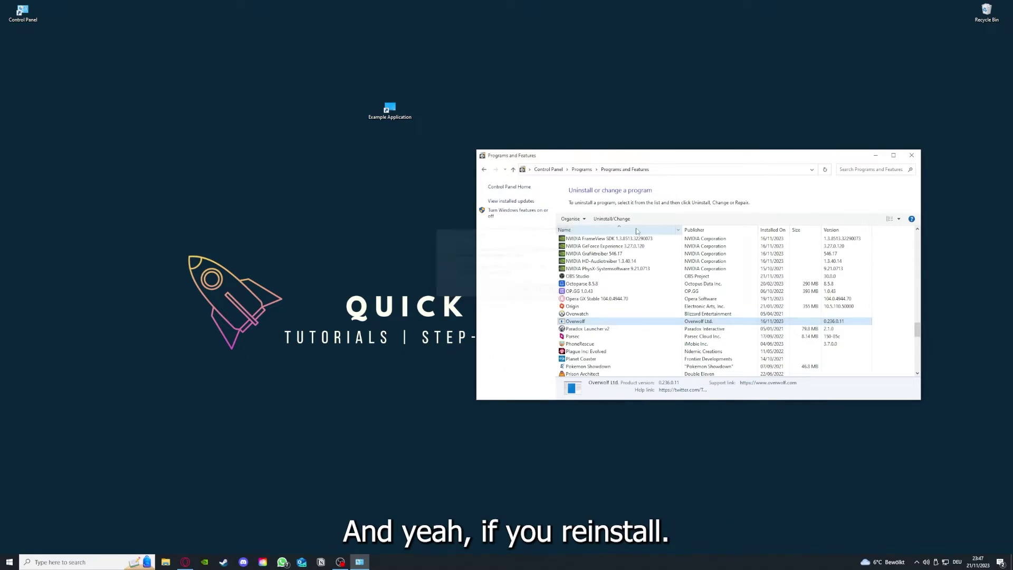
Step: Close the Programs and Features window
click(911, 155)
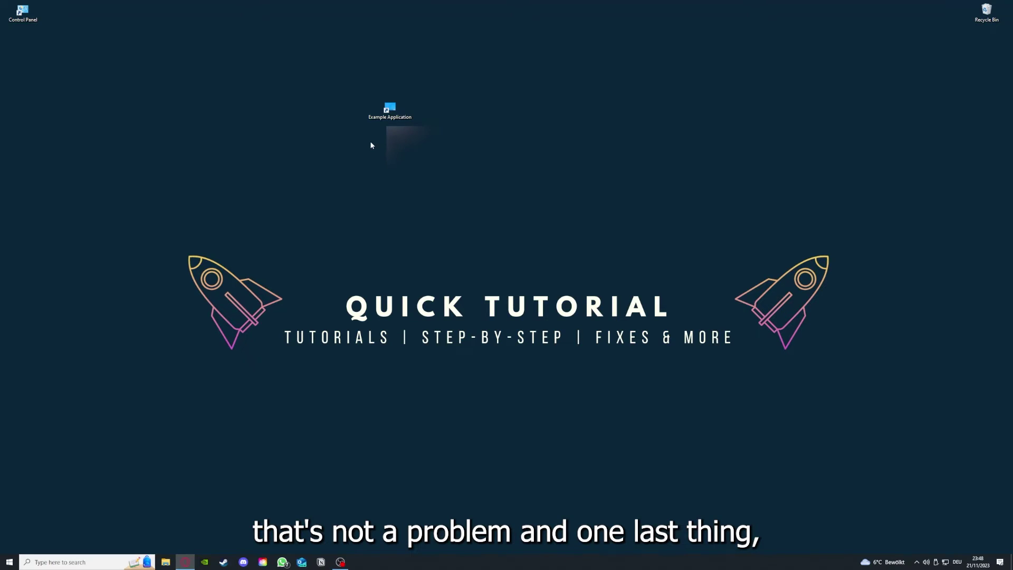
Step: Open the Example Application shortcut's Properties and view its Security and Details tabs
right_click(383, 105)
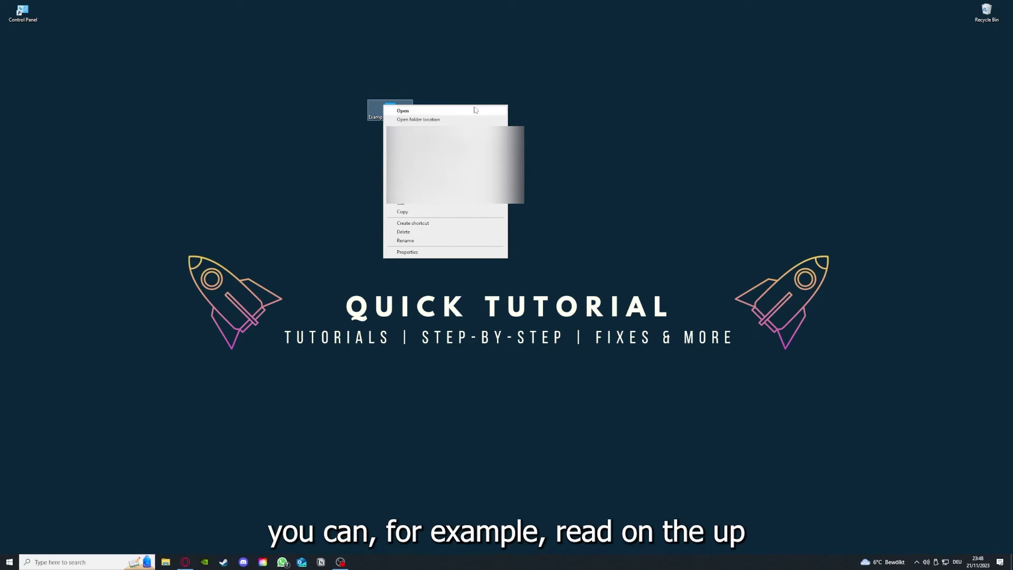
click(405, 253)
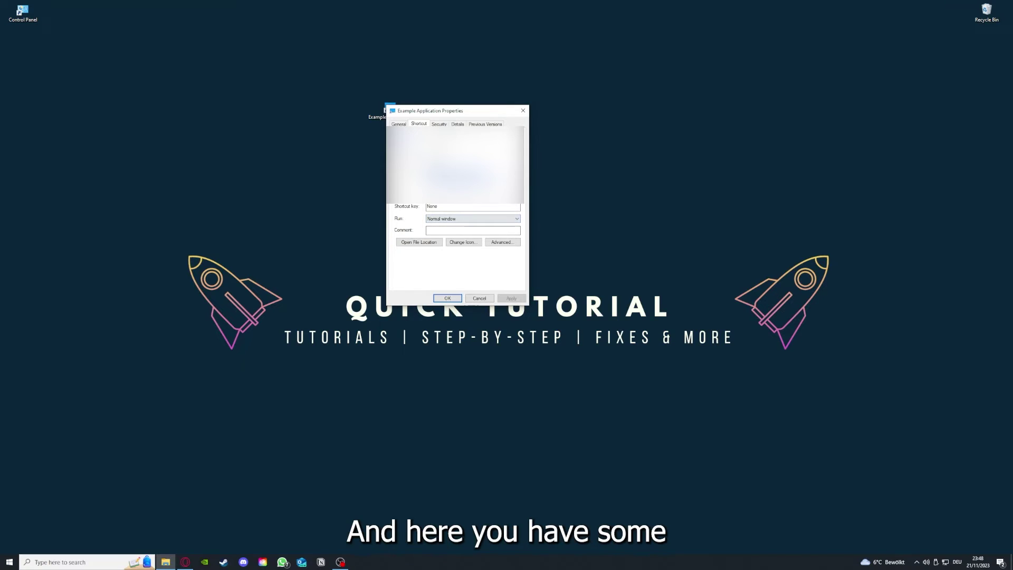
click(437, 124)
click(457, 124)
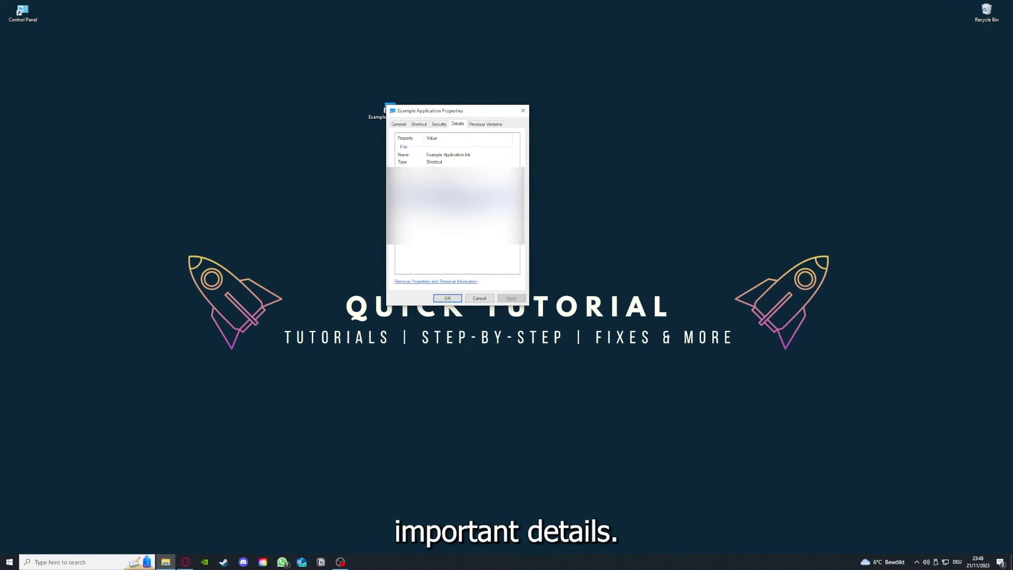
drag(457, 112, 533, 147)
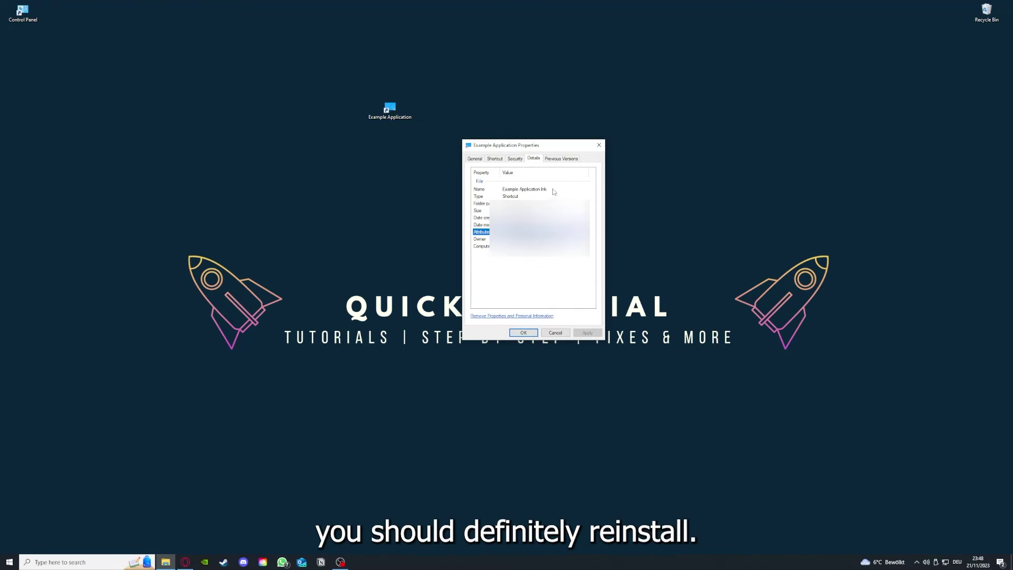
Step: Check Previous Versions, return to the Shortcut tab, and open the file location in Explorer
click(565, 159)
click(501, 161)
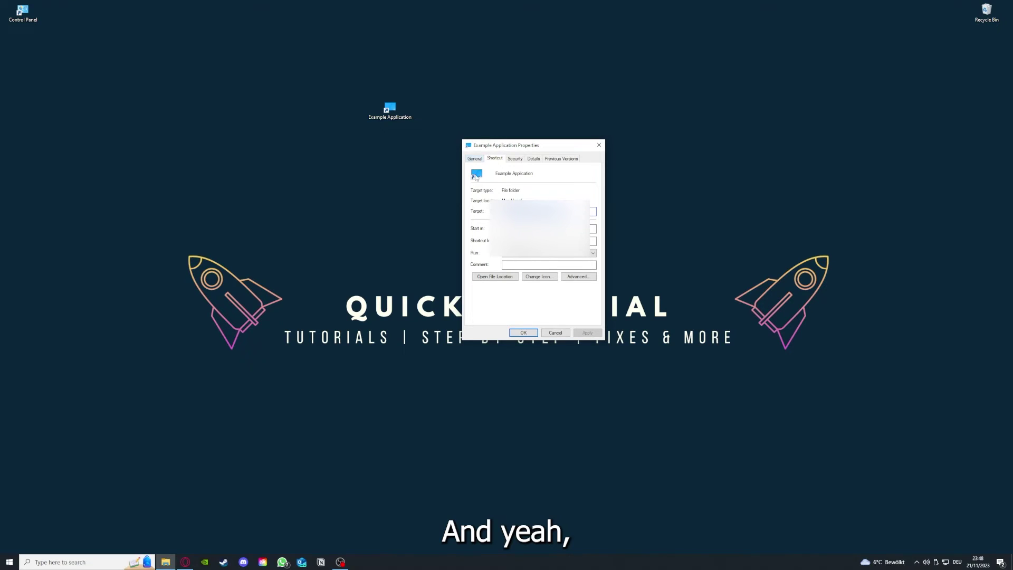
click(488, 278)
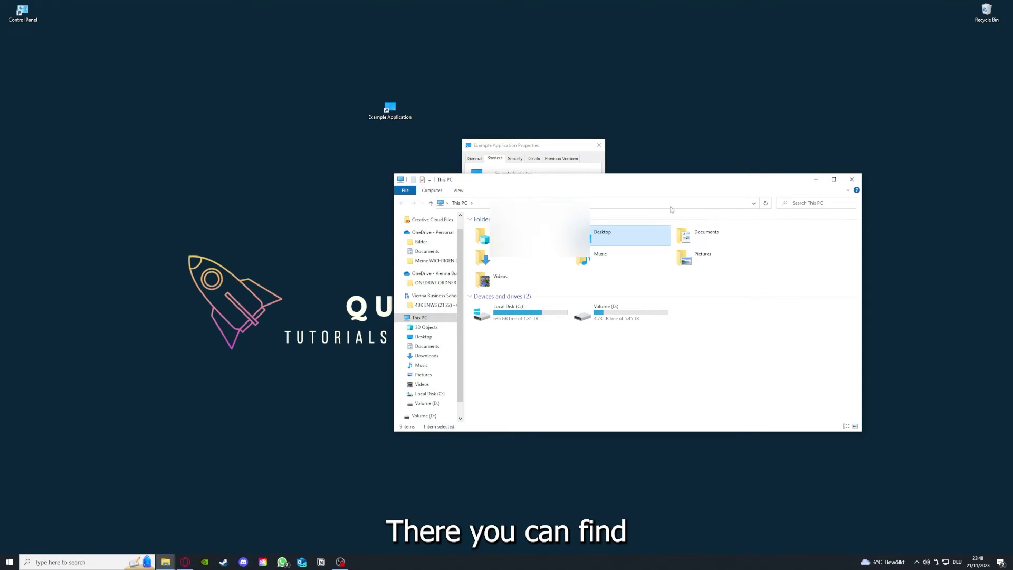
Step: Shrink the Explorer window, then close Explorer and the shortcut's Properties dialog
drag(648, 173, 535, 289)
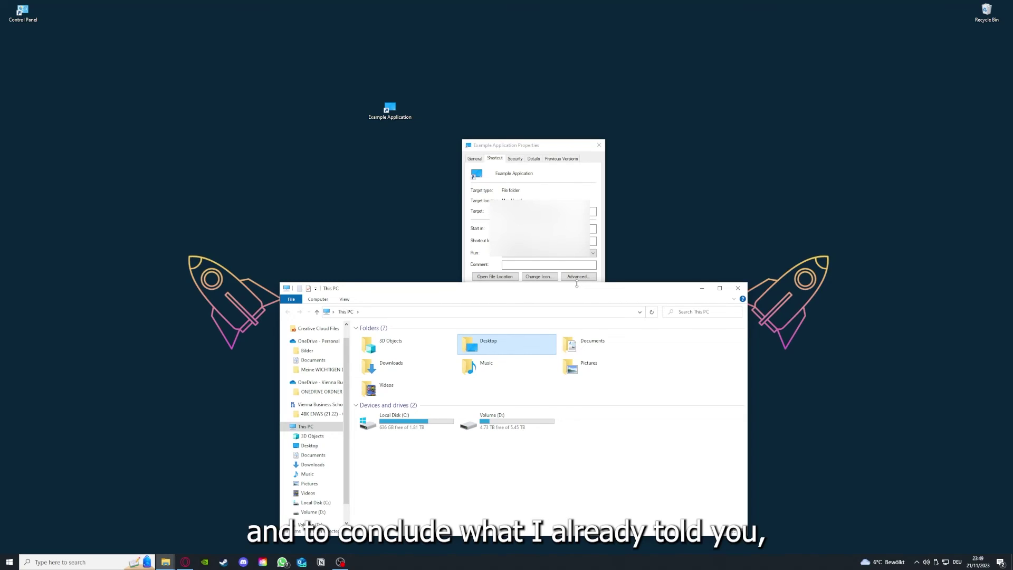
click(737, 287)
click(599, 145)
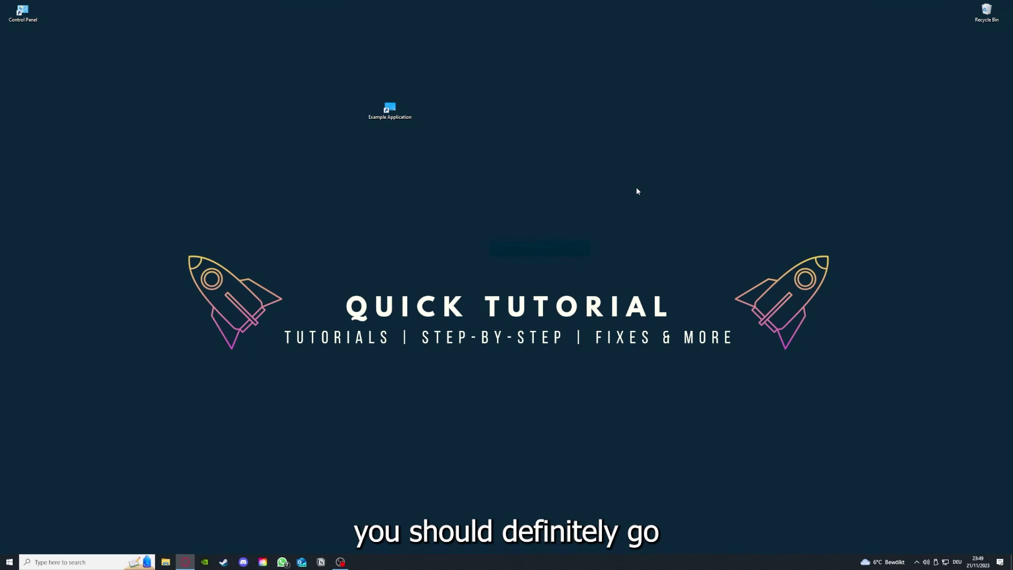